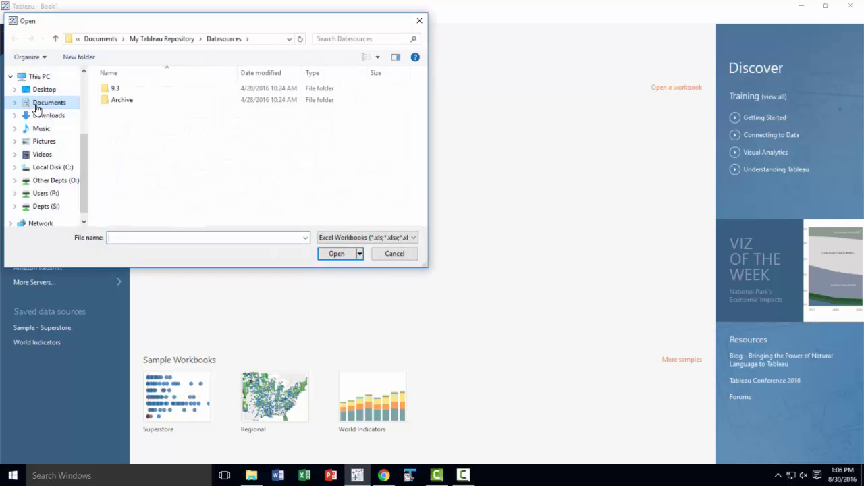
# - Connect to the Excel workbook Superstore for TYD2 from the Documents folder as the data source
pyautogui.click(37, 106)
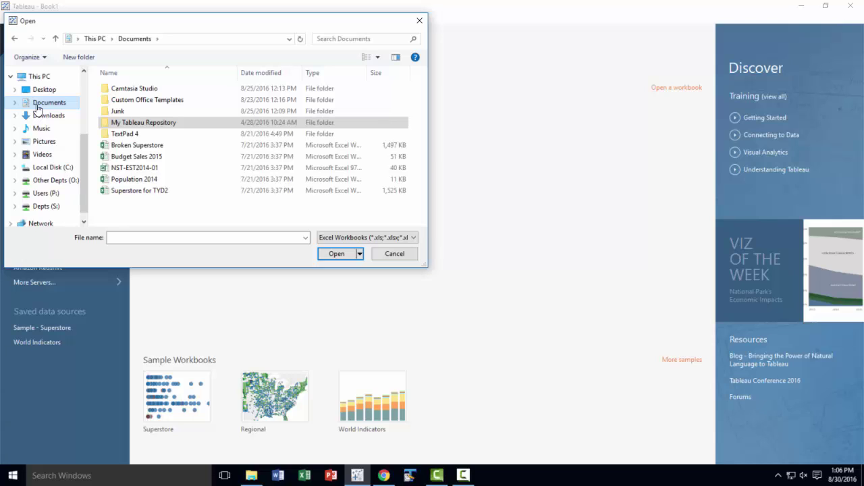
pyautogui.click(188, 192)
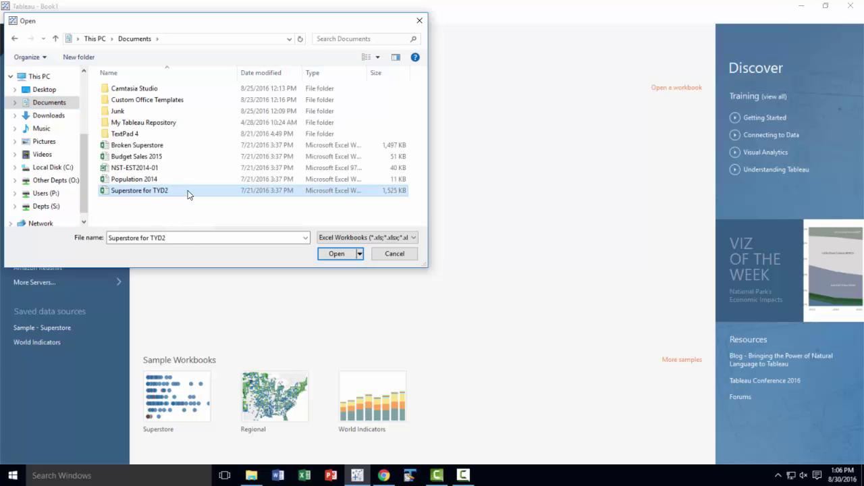
pyautogui.click(346, 256)
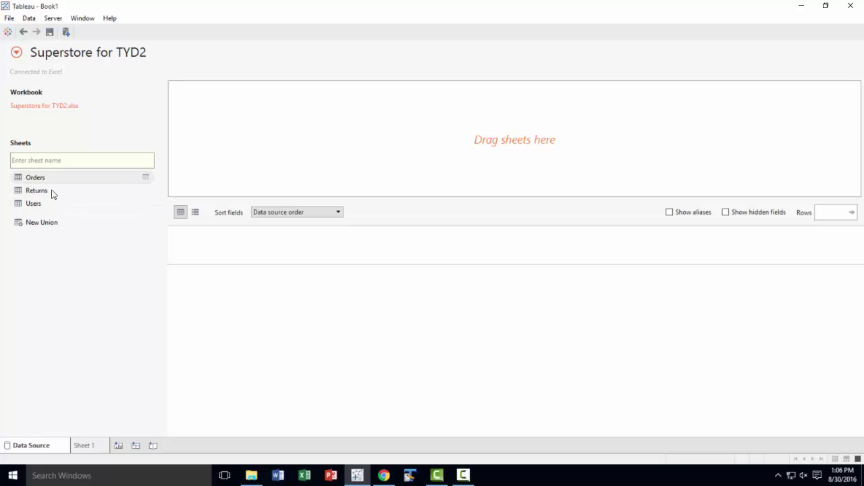
# - Open Superstore for TYD2 from the Documents folder in Excel and view its Orders, Returns, Users and Region sheets
pyautogui.click(251, 475)
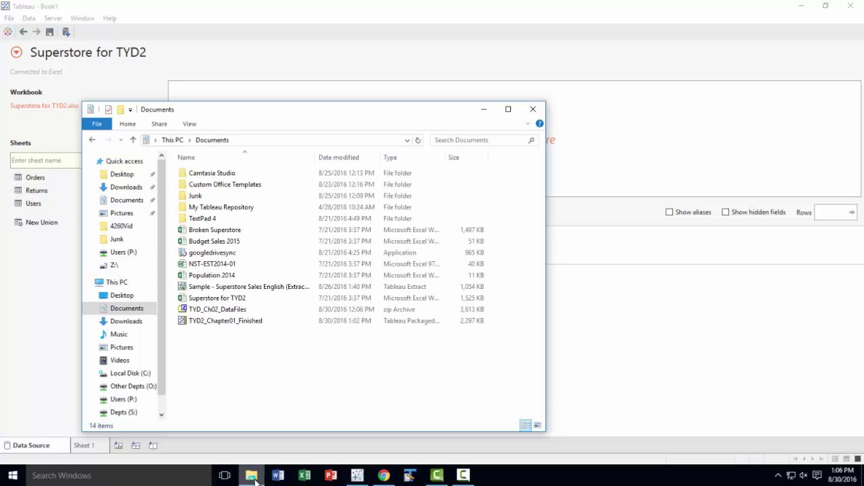
pyautogui.doubleClick(244, 301)
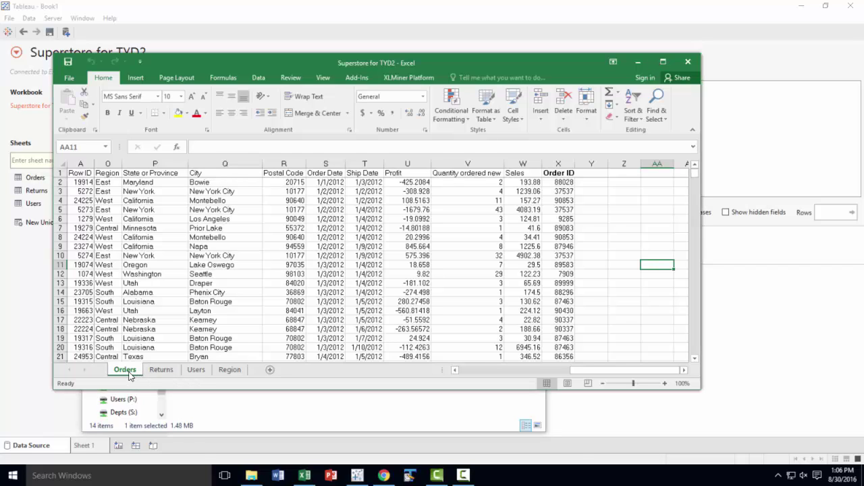
pyautogui.click(164, 370)
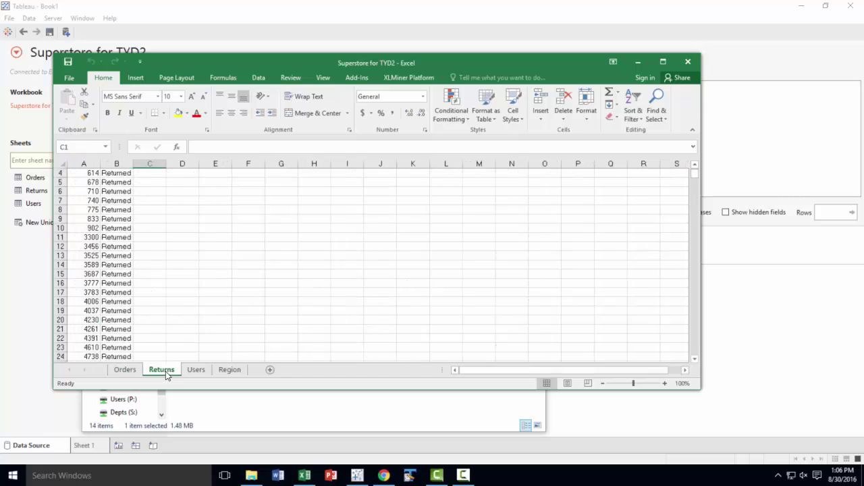
pyautogui.click(196, 370)
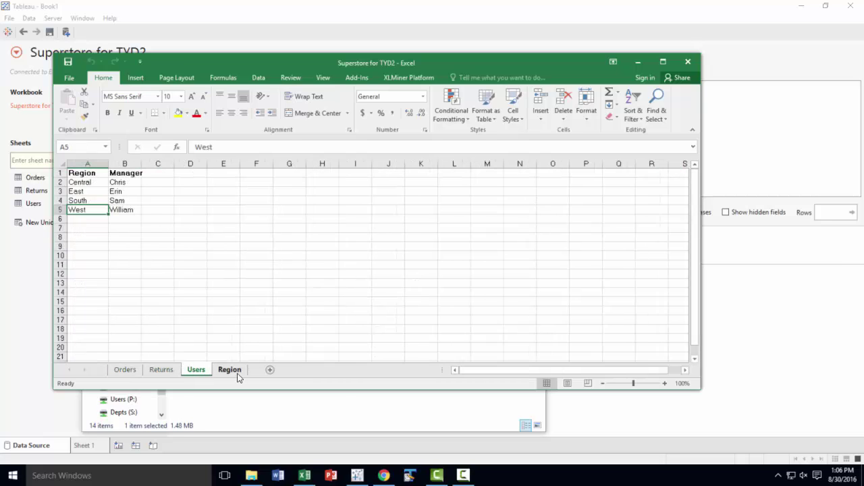
pyautogui.click(231, 371)
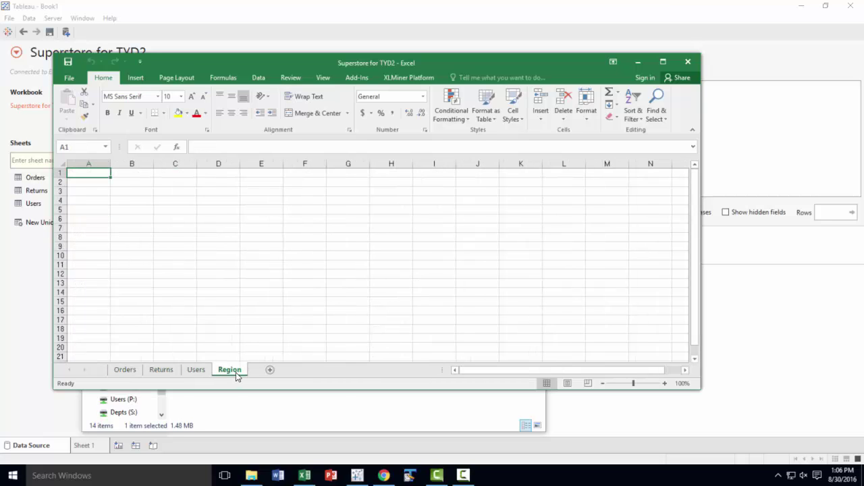
# - Compare the Orders sheet with the Region sheet and check the rows of Region for any data
pyautogui.click(122, 371)
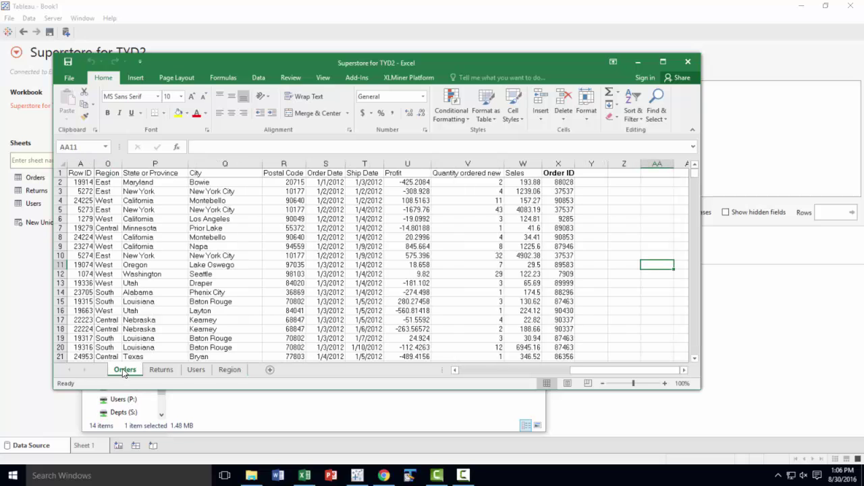
pyautogui.click(231, 371)
pyautogui.scroll(-9, 368, 223)
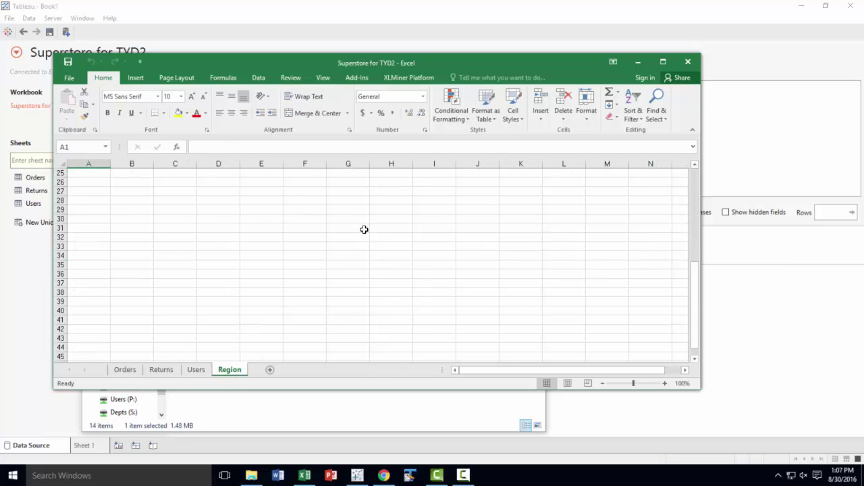
pyautogui.scroll(9, 342, 258)
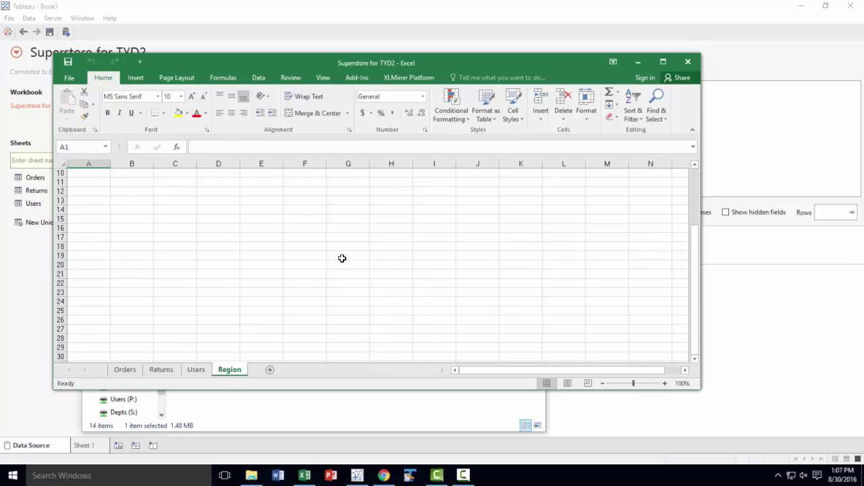
# - Review the workbook's sheets against Tableau's sheet list, close the workbook and minimize the Documents window to return to Tableau
pyautogui.click(196, 371)
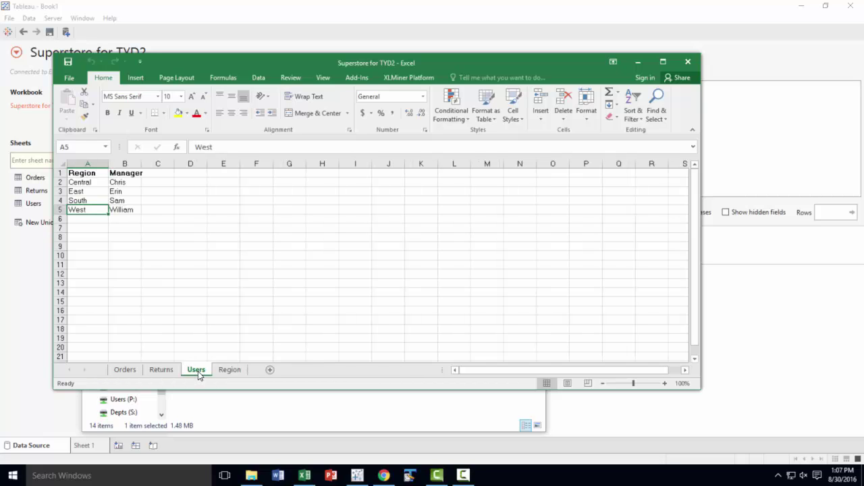
pyautogui.click(161, 371)
pyautogui.click(124, 372)
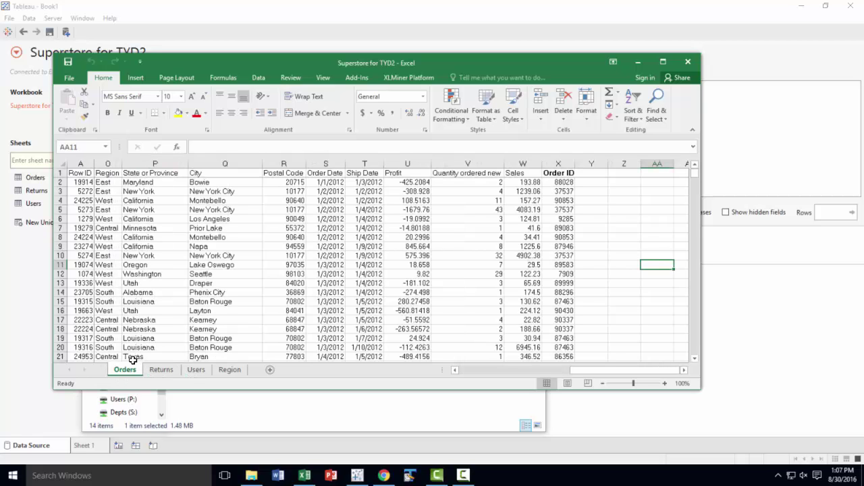
pyautogui.click(229, 372)
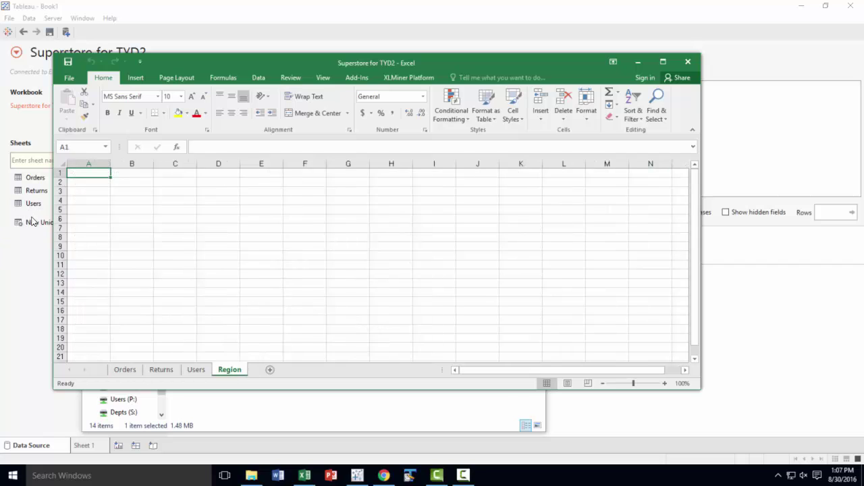
pyautogui.click(125, 370)
pyautogui.click(161, 370)
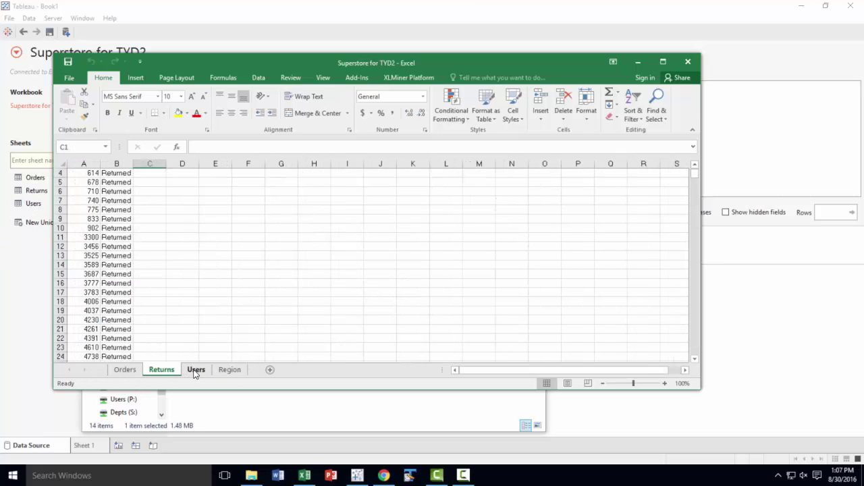
pyautogui.click(196, 370)
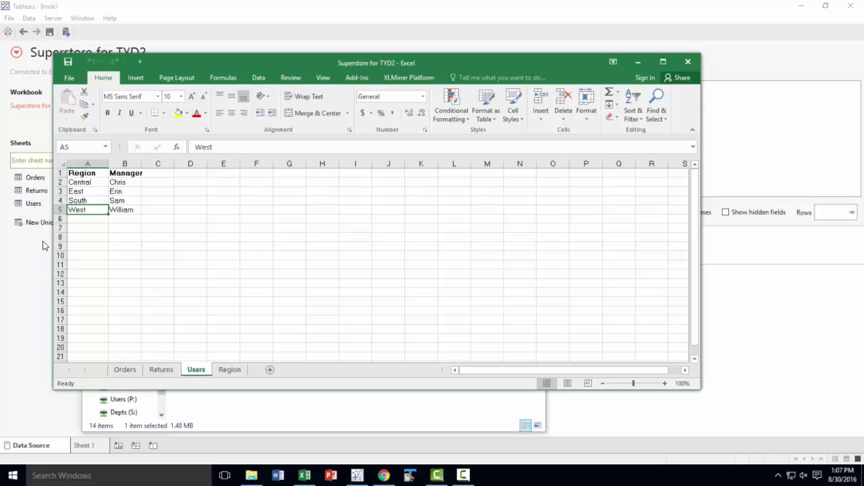
pyautogui.click(689, 62)
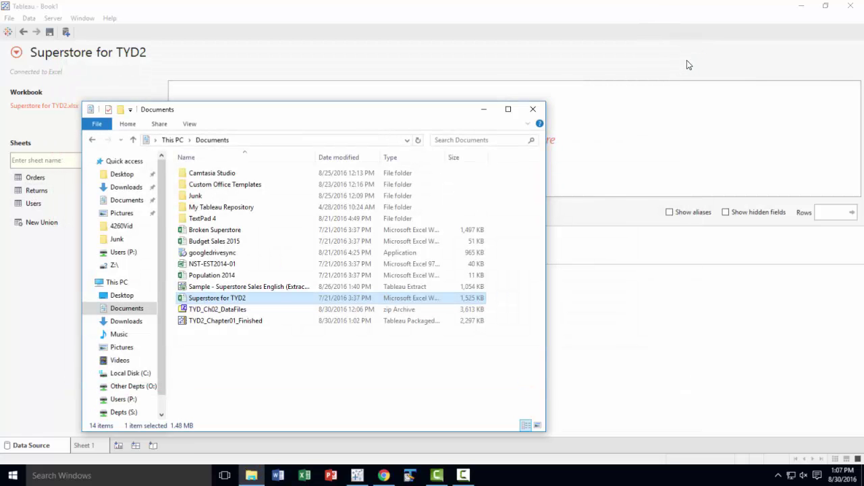
pyautogui.click(484, 110)
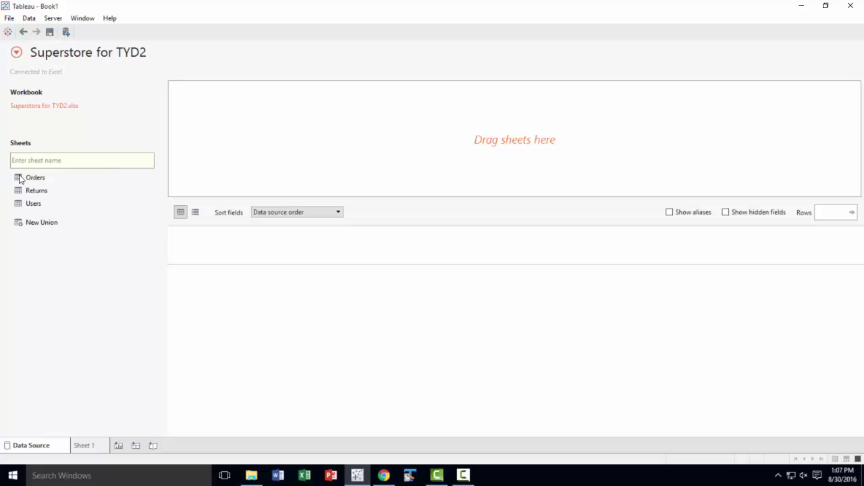
# - Add the Orders sheet to the data source canvas and look across the columns of its data preview
pyautogui.moveTo(33, 183); pyautogui.dragTo(288, 151)
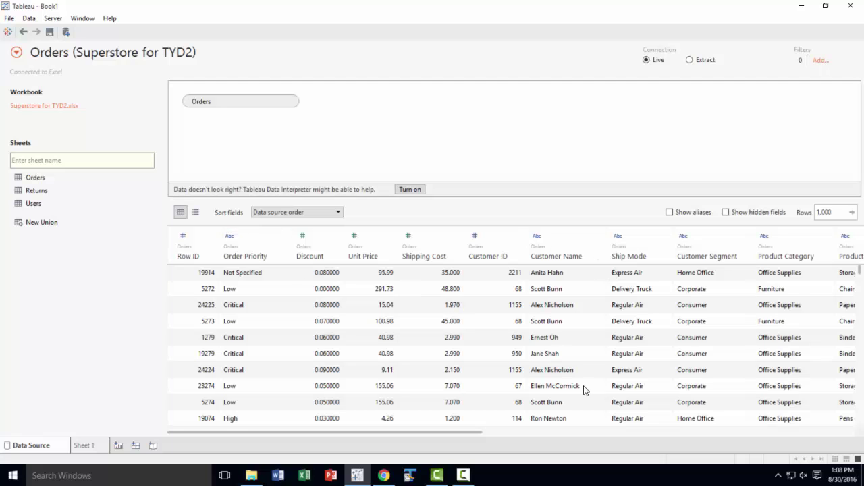
pyautogui.moveTo(465, 434); pyautogui.dragTo(764, 438)
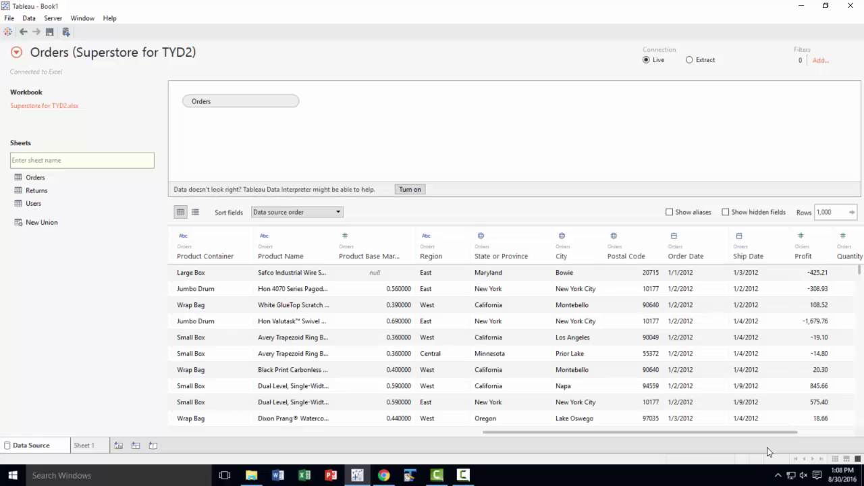
pyautogui.moveTo(759, 433); pyautogui.dragTo(453, 440)
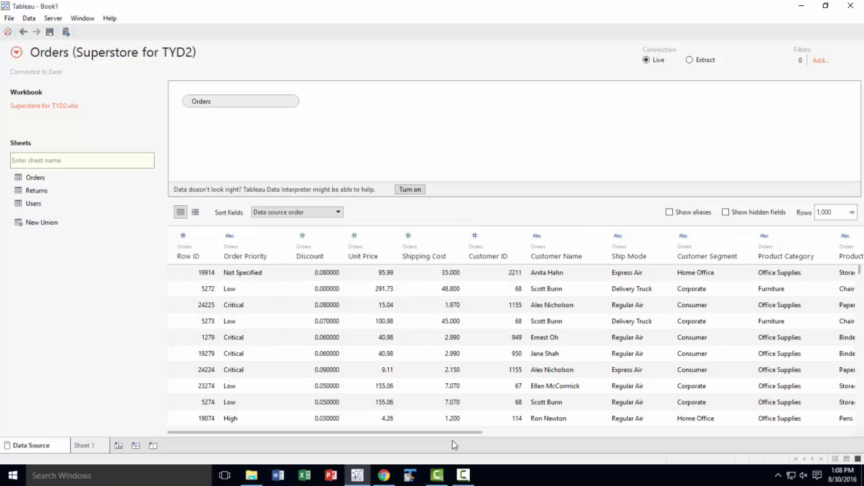
# - Examine the Orders fields in the metadata list and return to the data grid preview
pyautogui.click(195, 214)
pyautogui.scroll(-5, 486, 325)
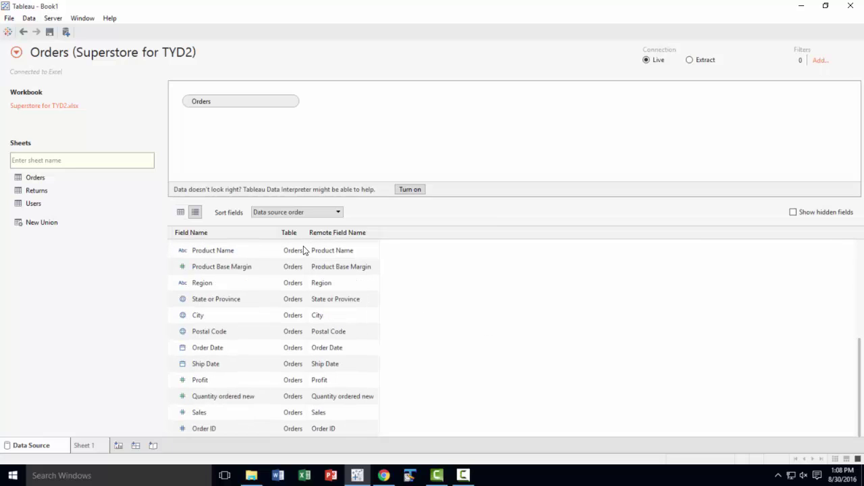
pyautogui.scroll(5, 569, 371)
pyautogui.scroll(-1, 570, 371)
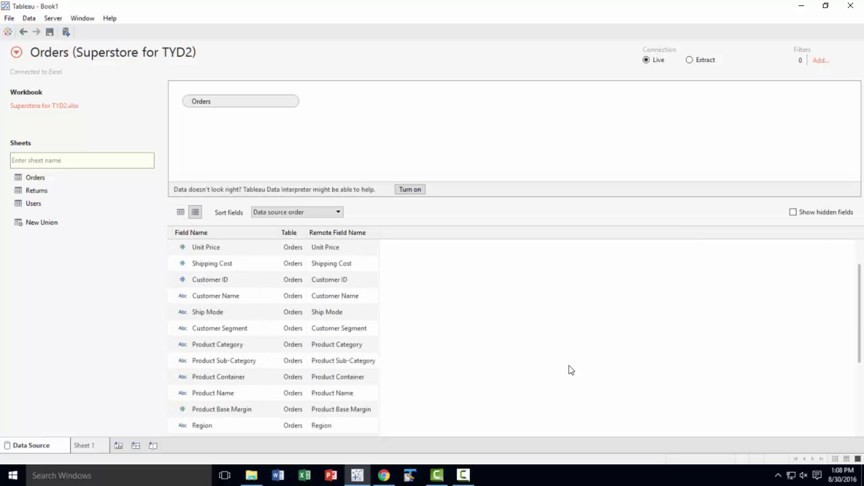
pyautogui.scroll(1, 571, 370)
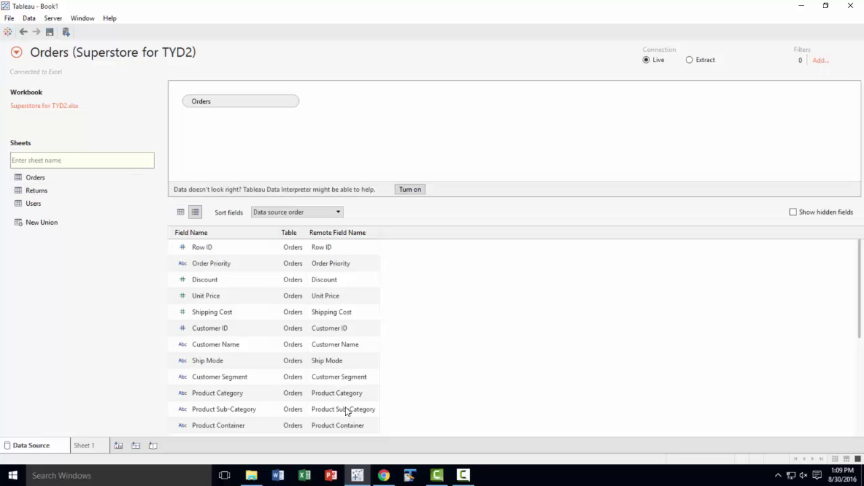
pyautogui.click(181, 213)
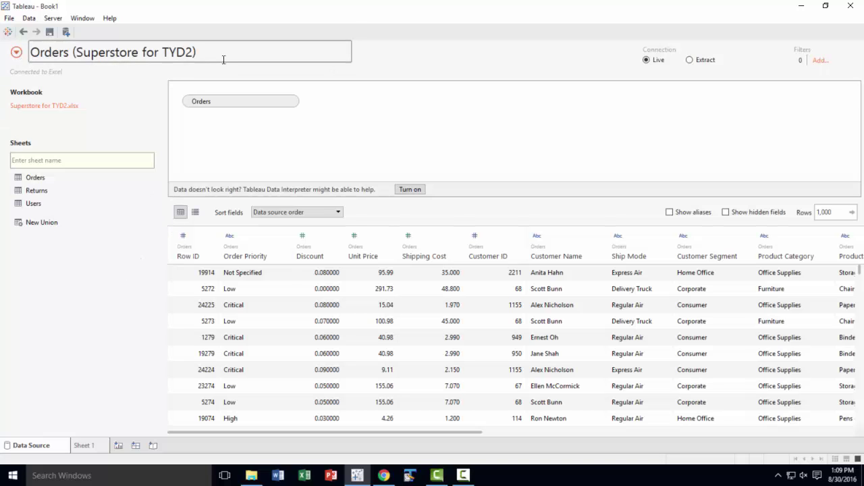
# - Open the data source name for editing without changing it, and try the Extract connection before returning to Live
pyautogui.click(189, 57)
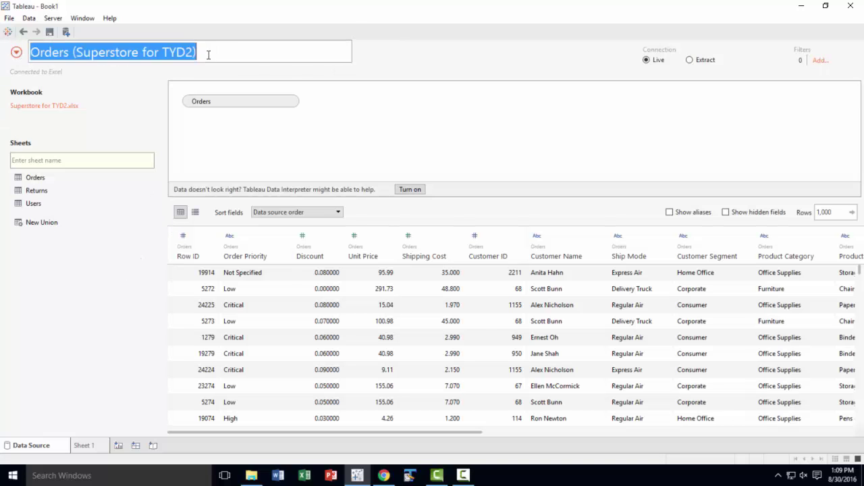
pyautogui.click(242, 52)
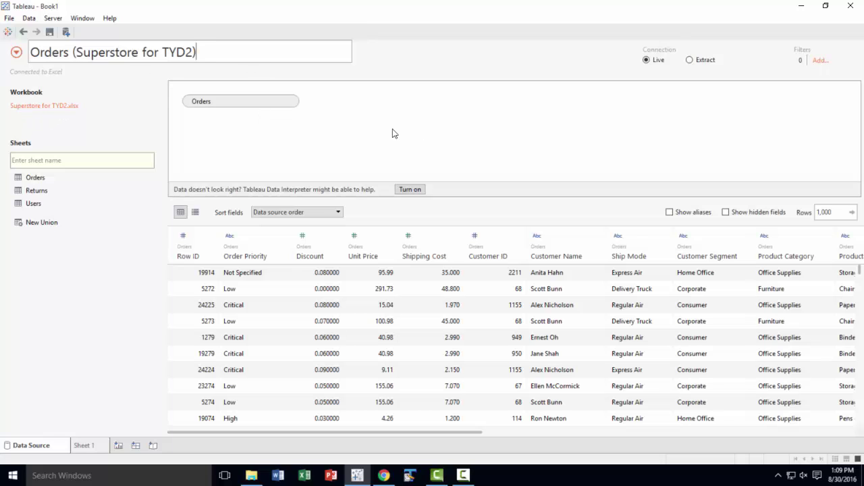
pyautogui.click(690, 60)
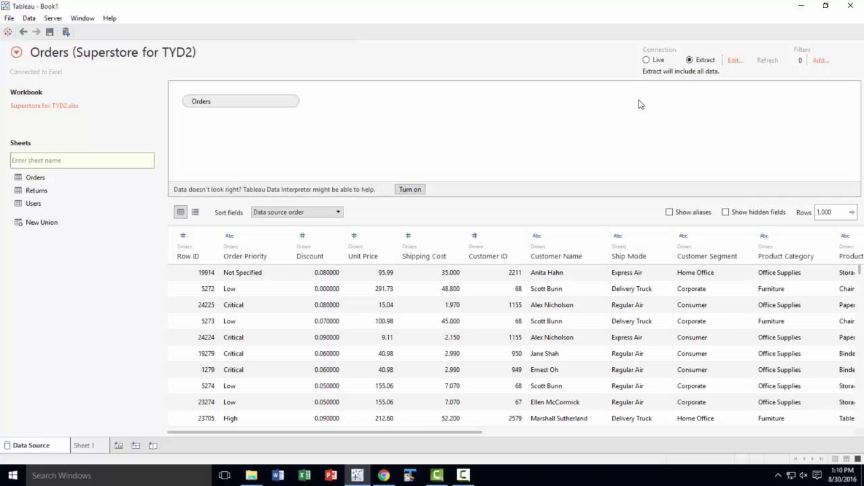
pyautogui.click(647, 60)
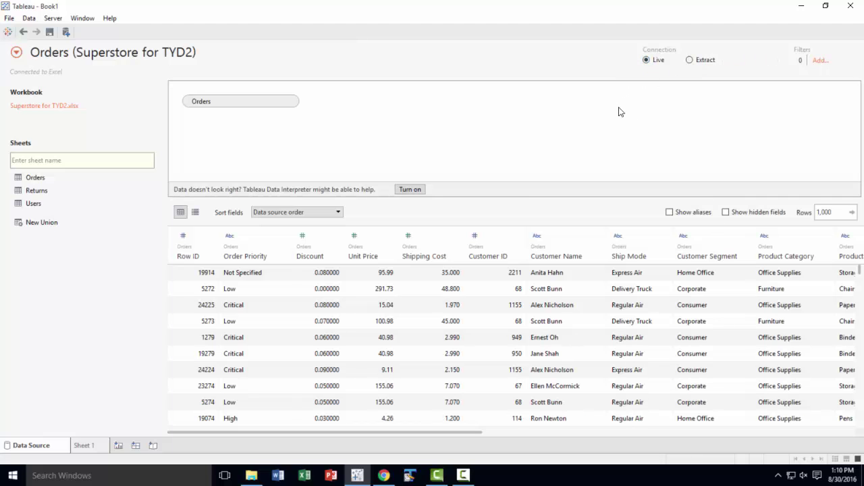
# - Try a data source filter on Order Priority with only Critical selected, and cancel it without applying
pyautogui.click(820, 60)
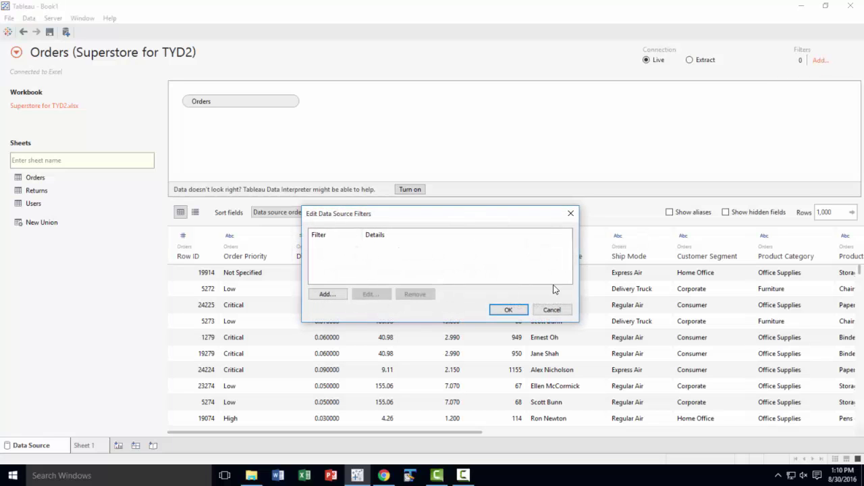
pyautogui.click(328, 295)
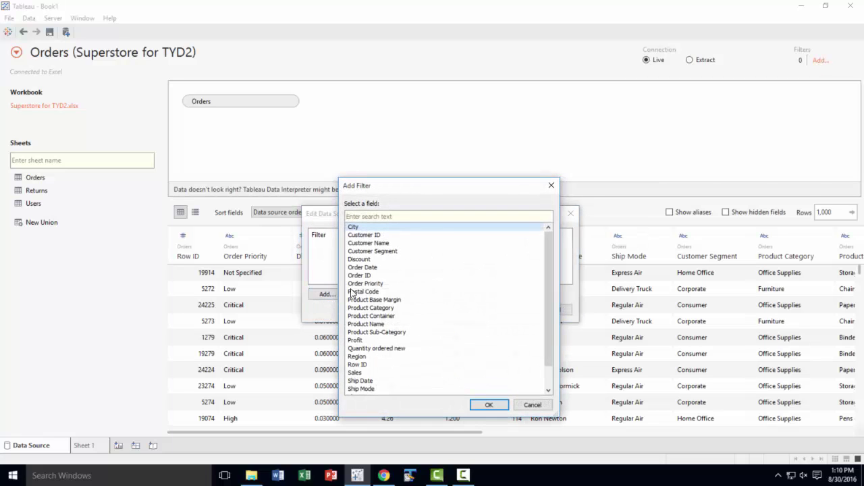
pyautogui.click(395, 285)
pyautogui.click(489, 404)
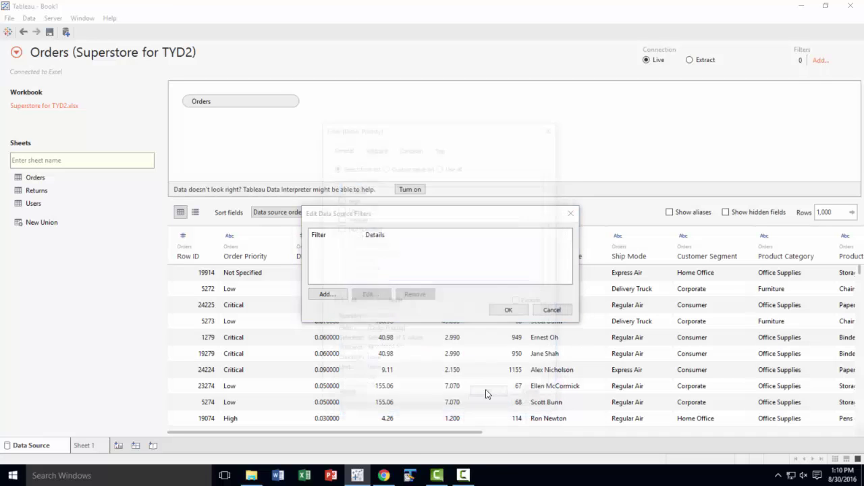
pyautogui.click(338, 190)
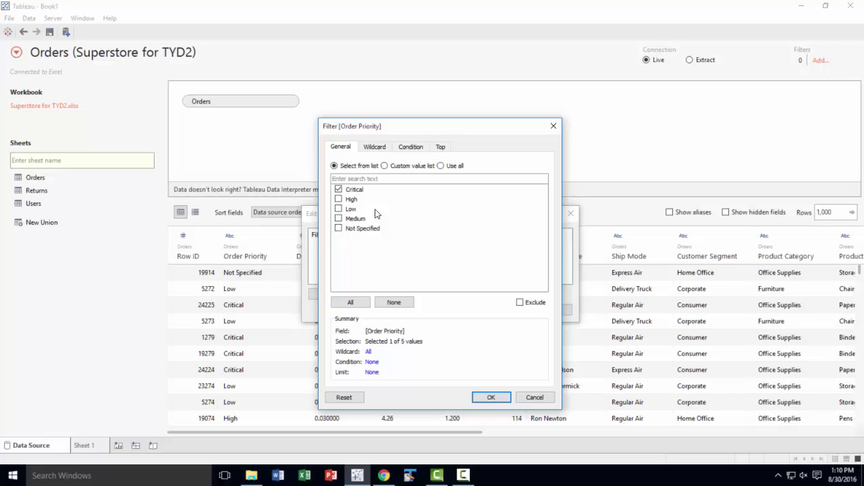
pyautogui.click(540, 403)
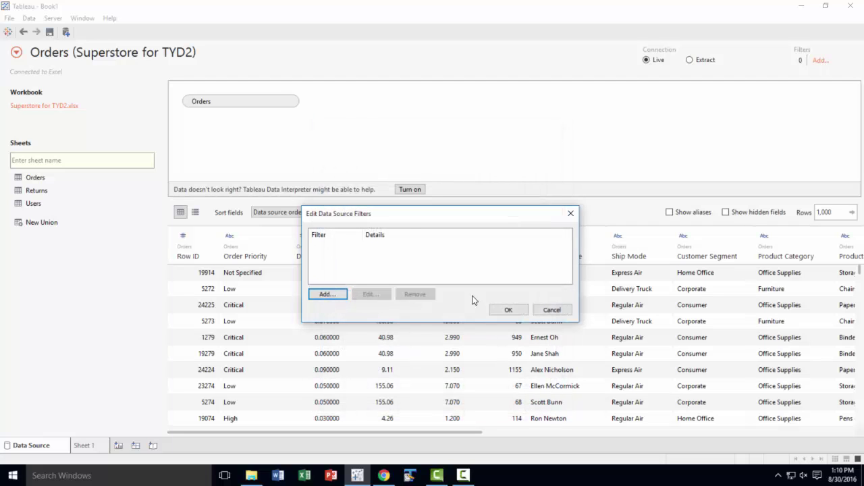
pyautogui.click(553, 310)
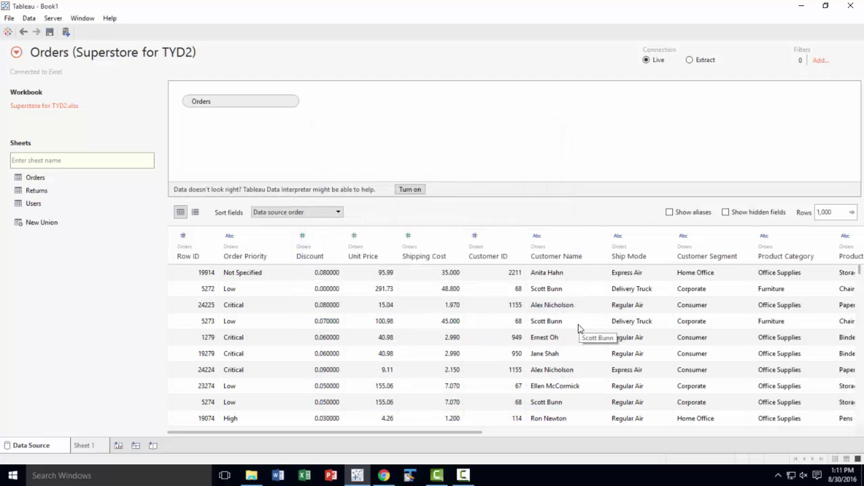